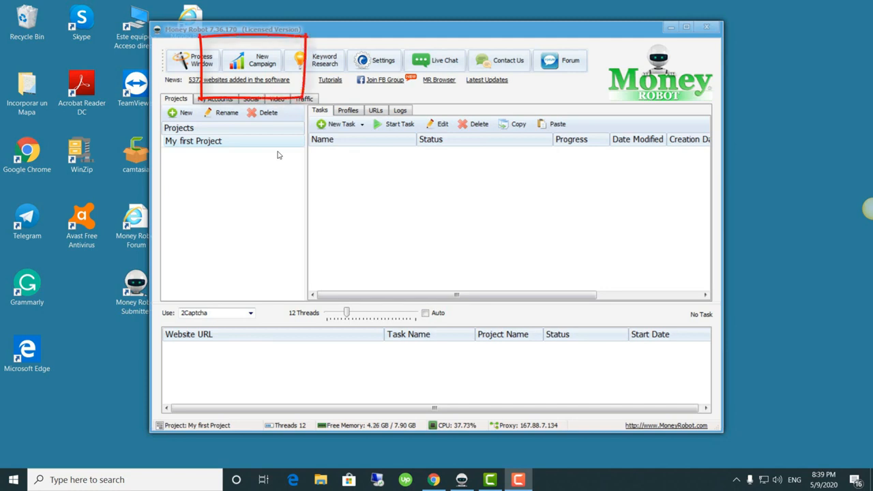
Start a new SEO campaign named 'Campaign 1' with the 1 > 3 > 12 tier strategy.
click(255, 63)
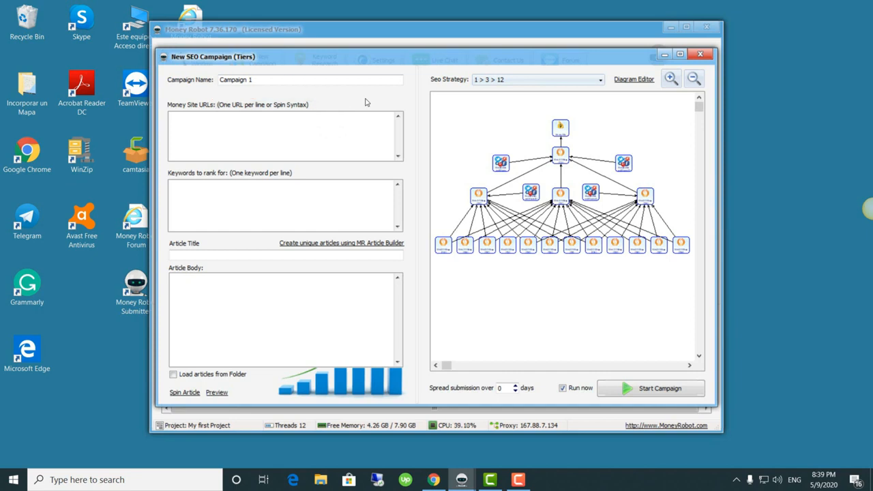
Switch the New SEO Campaign dialog to advanced mode via the context menu.
right_click(367, 100)
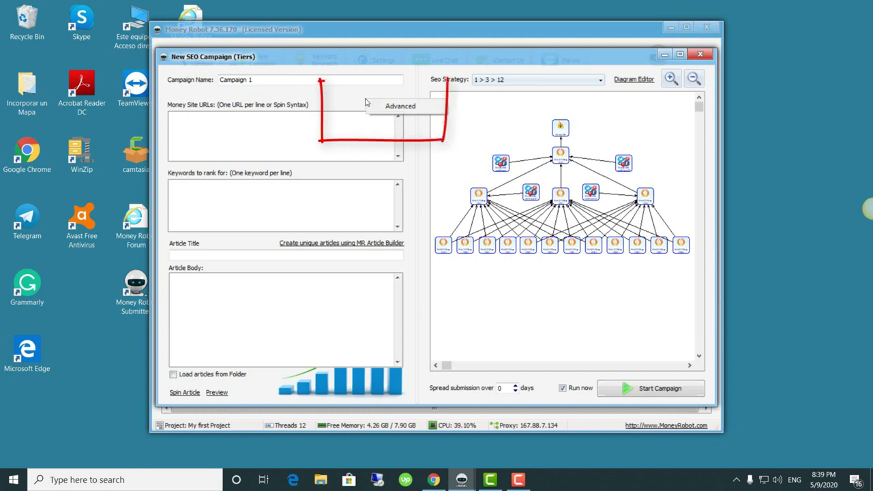
click(400, 107)
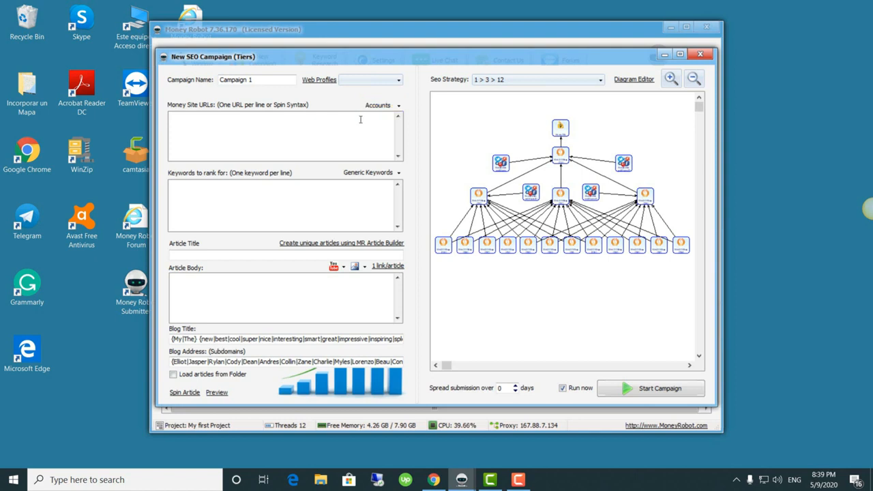
Set the campaign accounts to 'Use my already existing Accounts' and confirm.
click(398, 106)
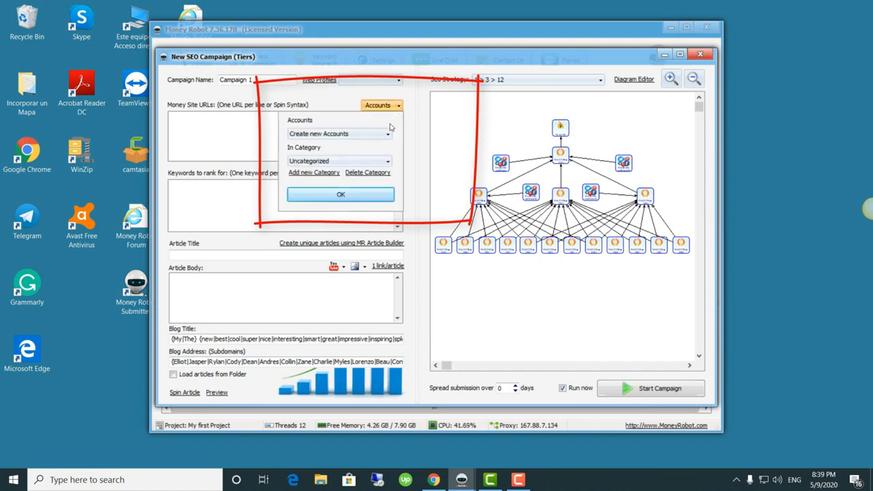
click(311, 134)
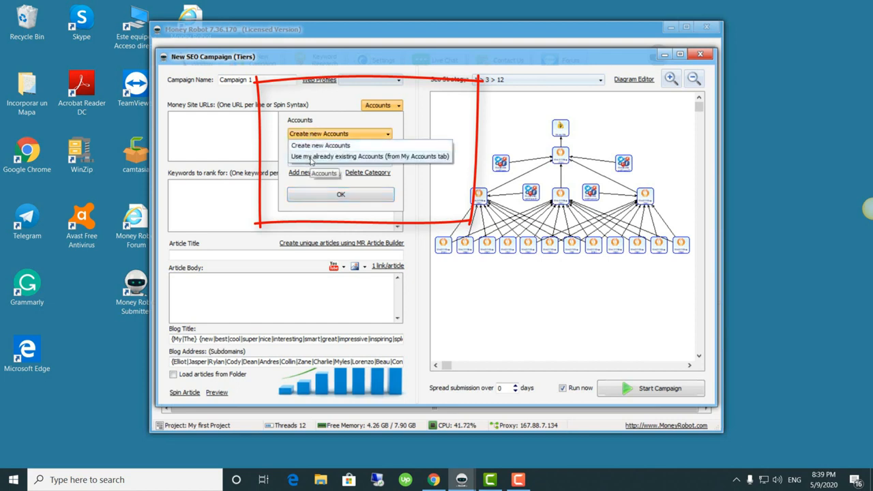
click(310, 156)
click(341, 195)
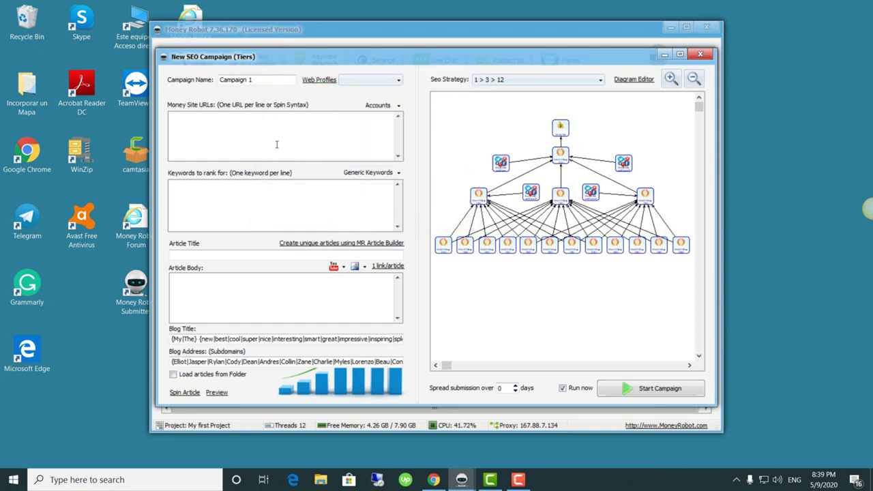
Review the generic keywords list (click here, more info at 90%) and close it unchanged.
click(394, 174)
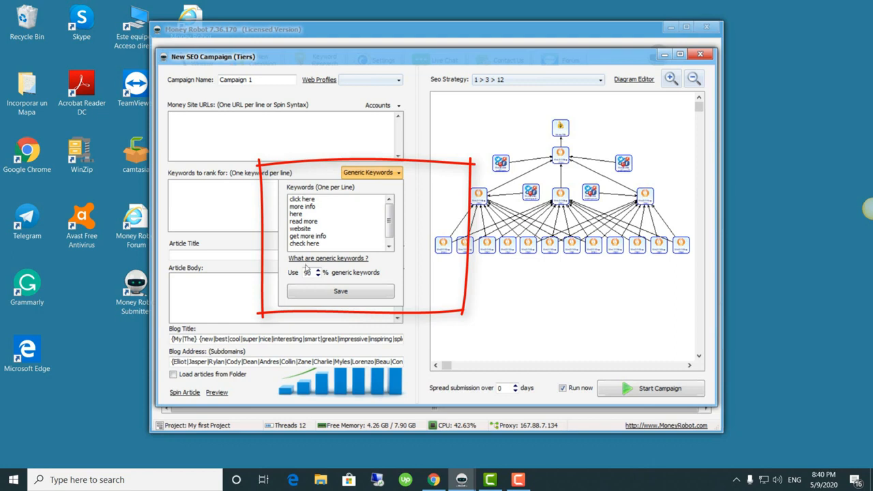
drag(329, 244, 287, 196)
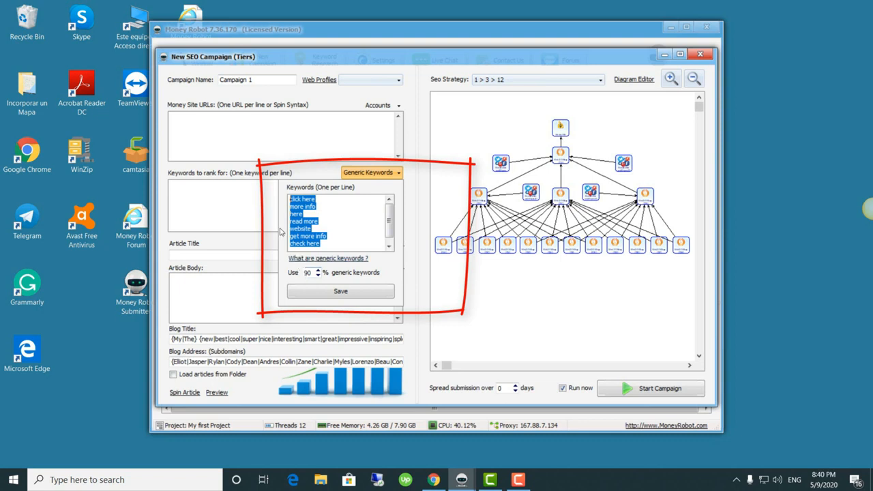
click(265, 213)
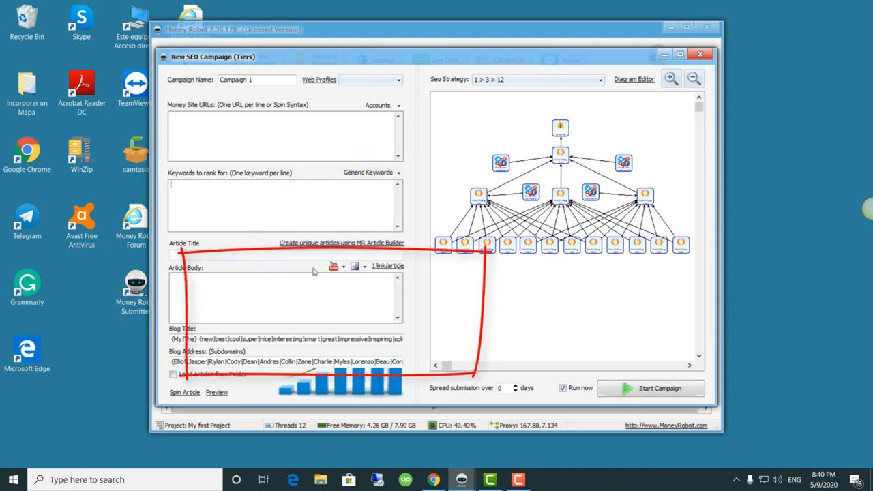
click(343, 268)
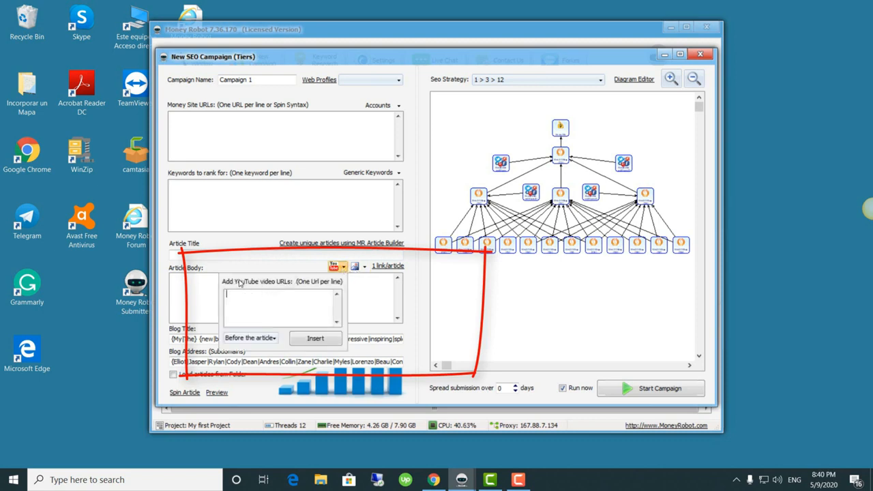
click(364, 266)
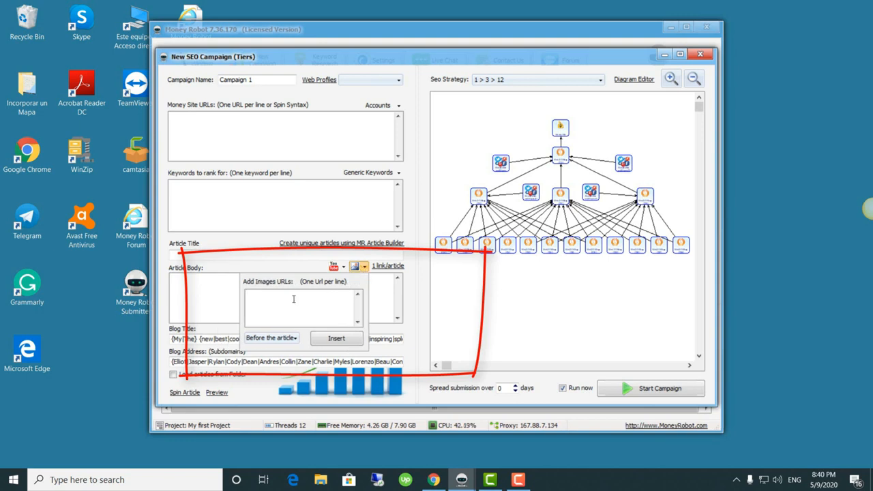
click(390, 269)
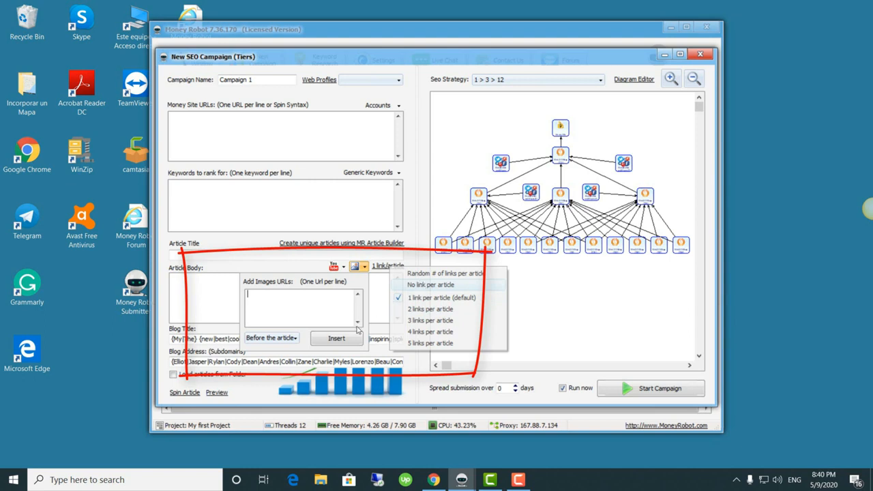
click(189, 287)
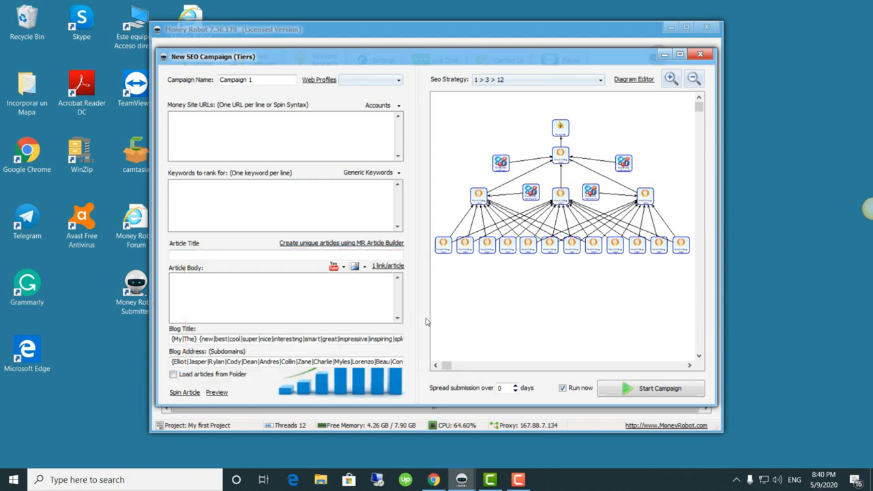